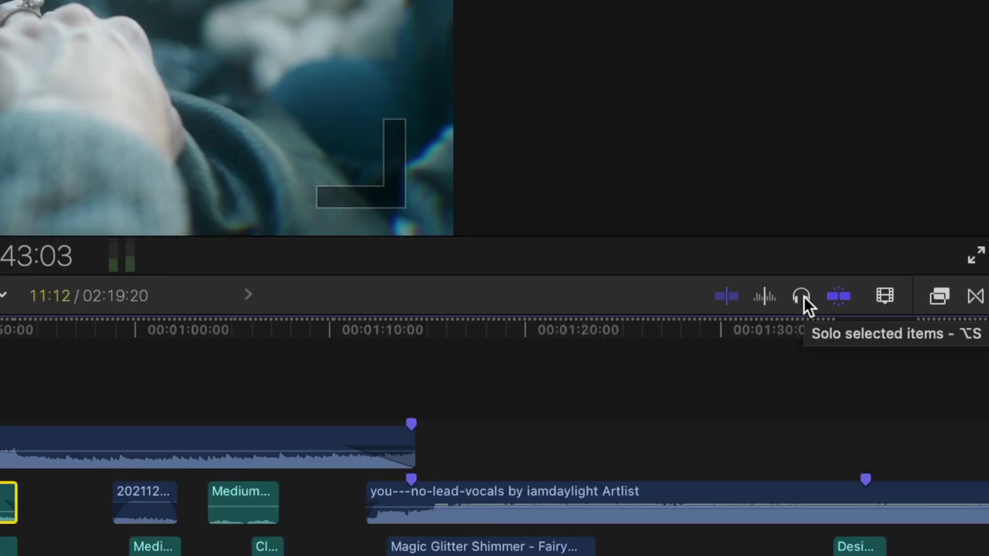
- Solo the Car Driving Interior Ambience clip and raise its Muffled amount to 82
click(677, 259)
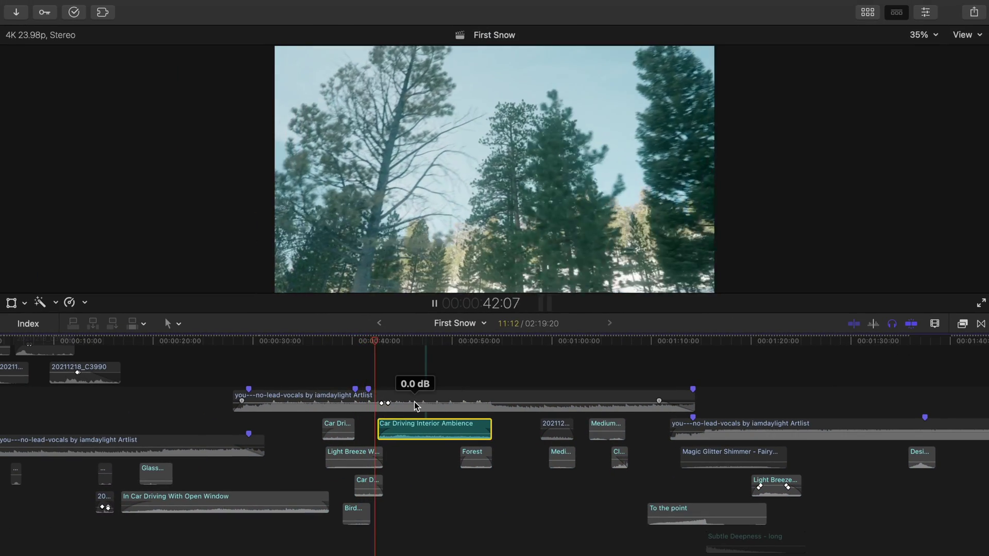
click(925, 13)
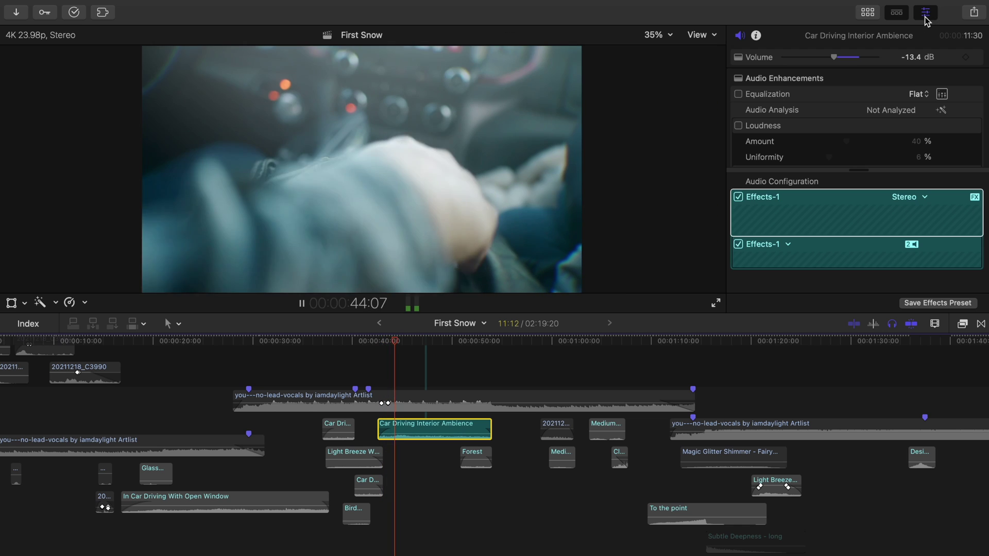
scroll(850, 141, down, 3)
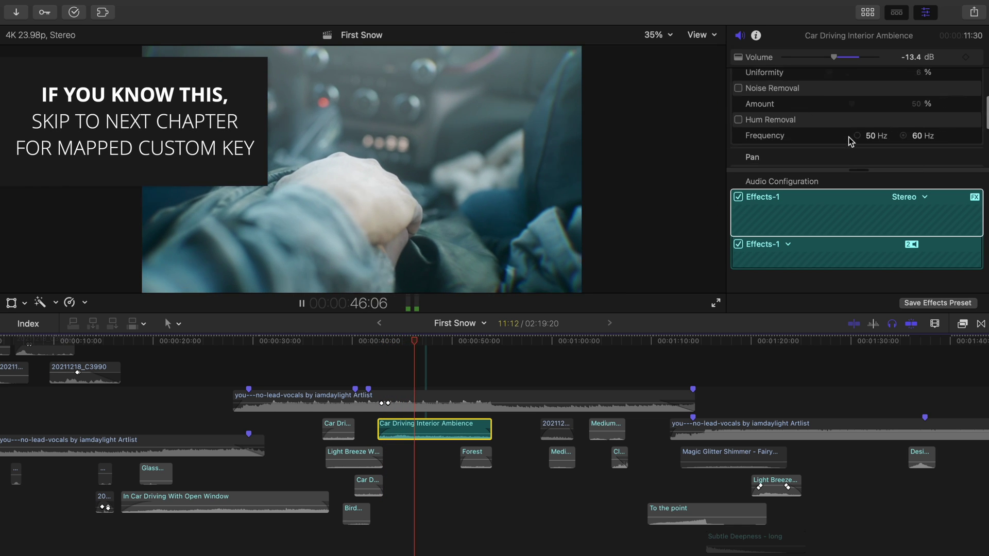
scroll(850, 142, down, 3)
drag(850, 137, 869, 138)
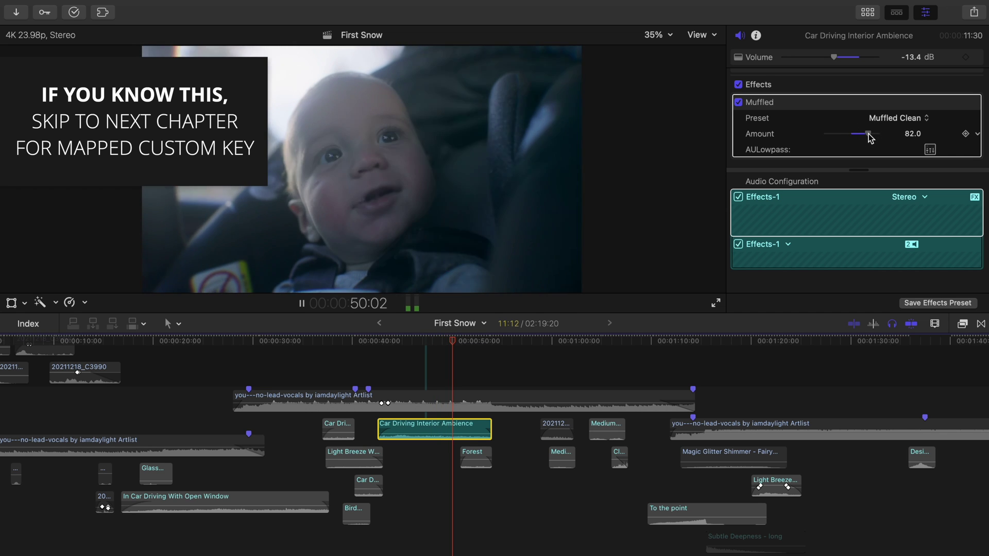
key(space)
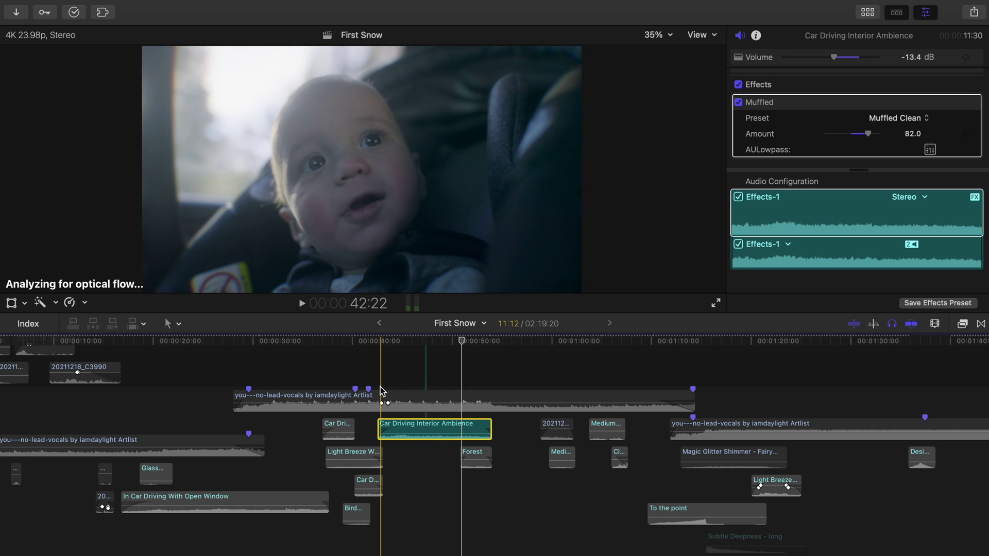
- Replay the clip, then turn solo off so all clips play again
key(space)
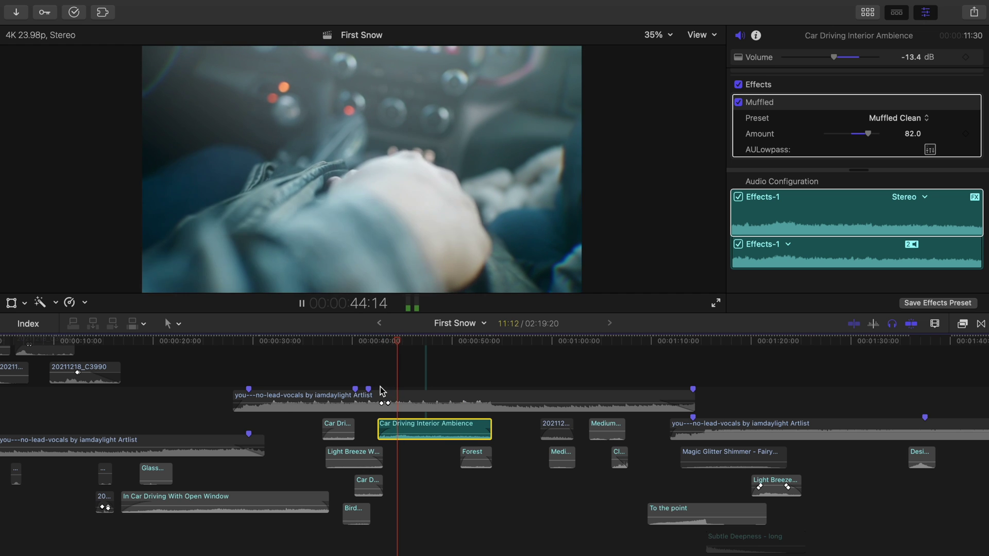
click(893, 324)
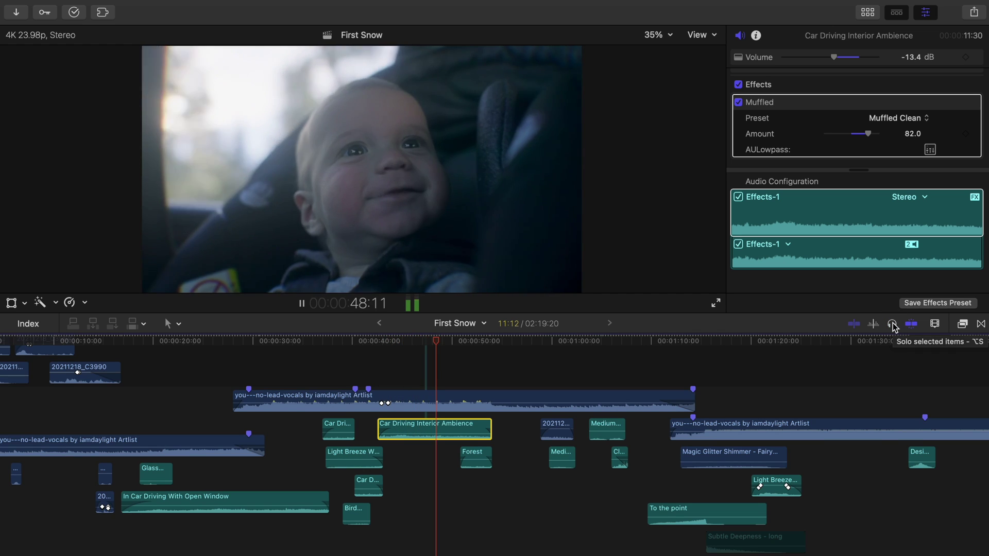
key(space)
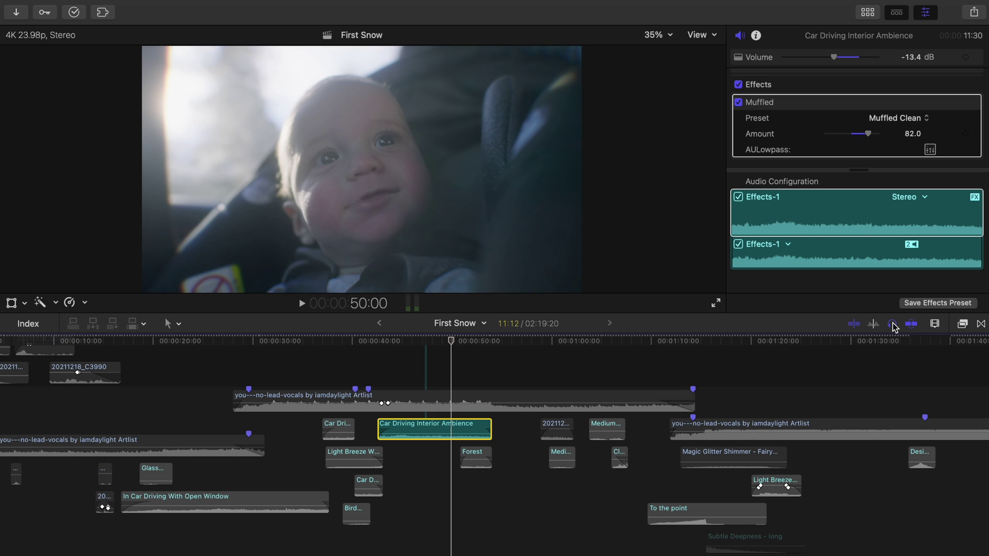
- Select the Glass Shard whish clip, zoom in, and play the surrounding passage
click(159, 470)
key(super+equal)
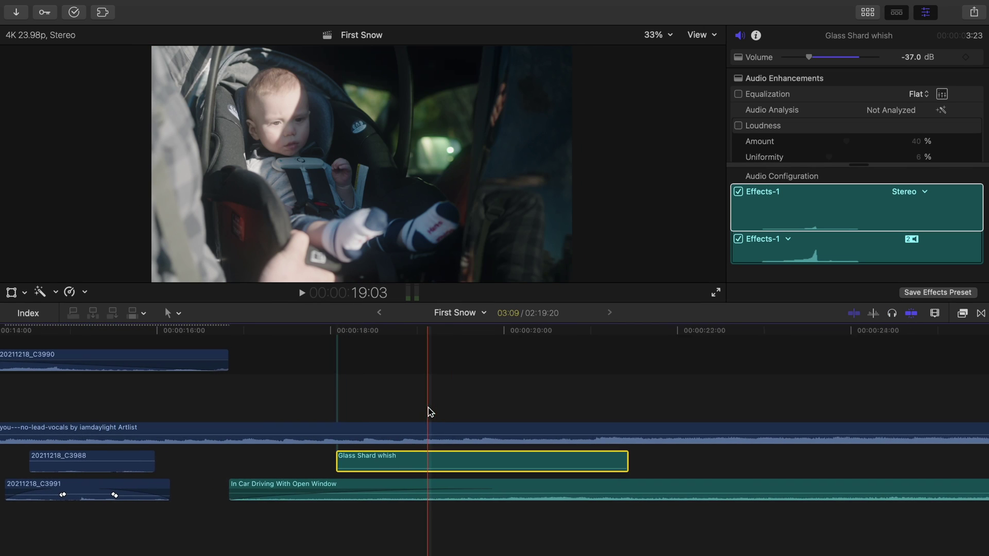
key(space)
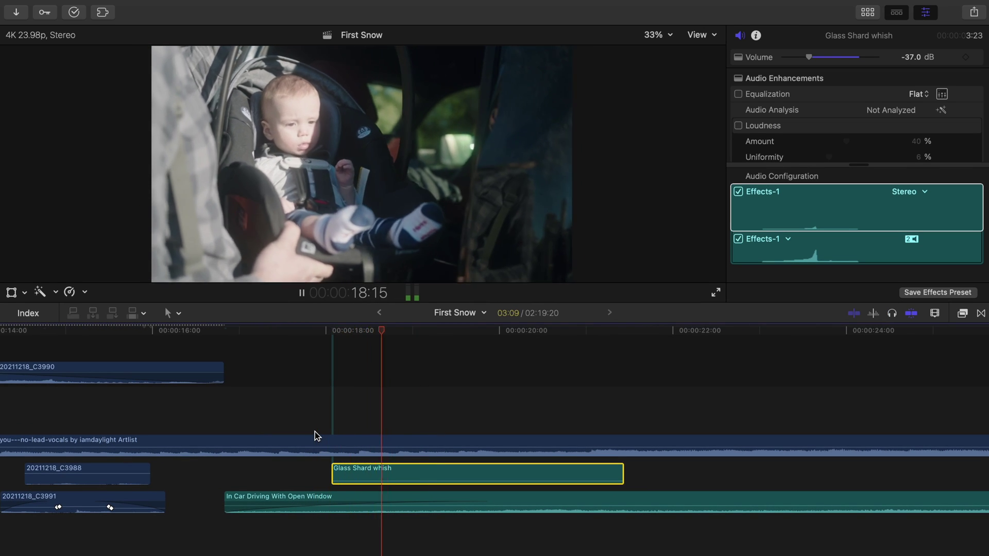
key(space)
key(space)
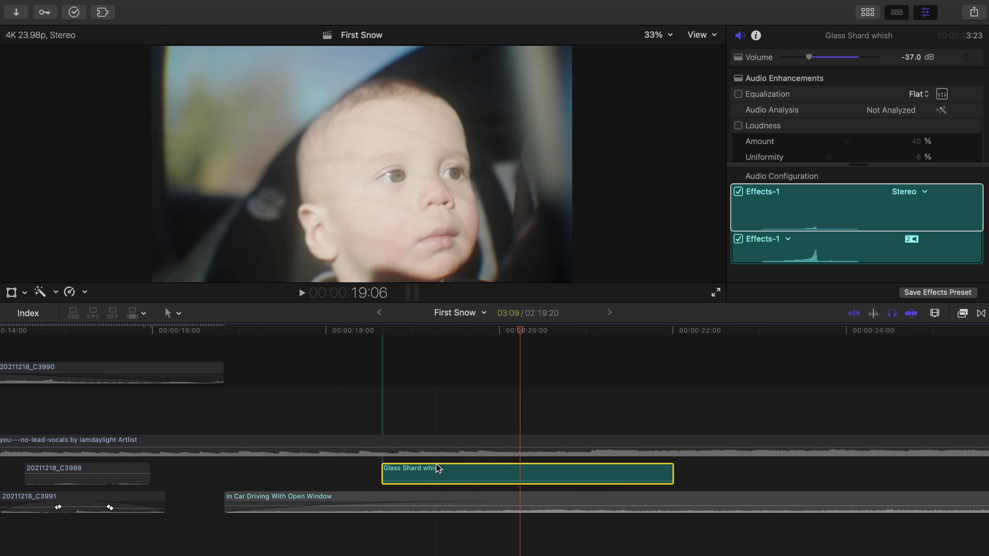
- Nudge Glass Shard whish a few frames later and replay from just before it
drag(438, 468, 428, 468)
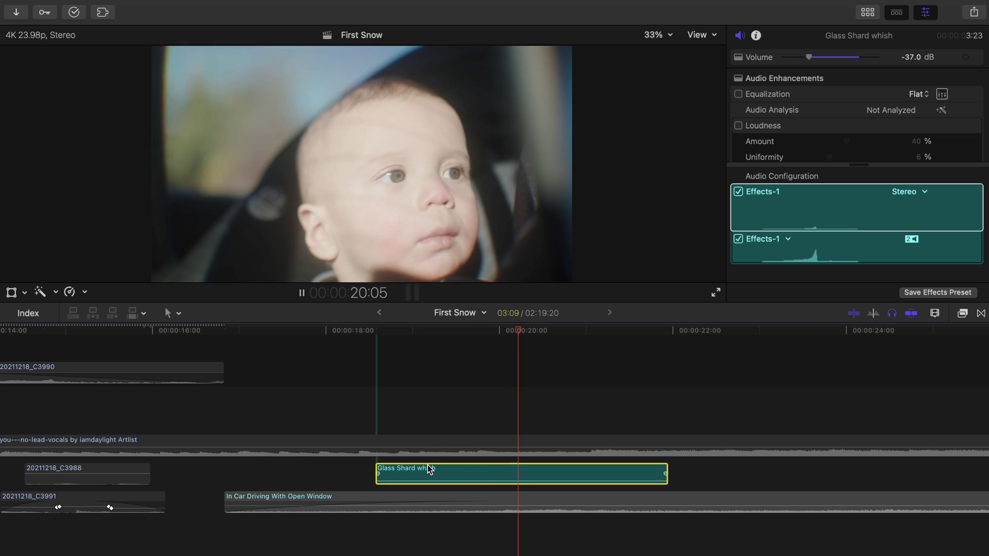
key(space)
drag(430, 468, 435, 470)
key(space)
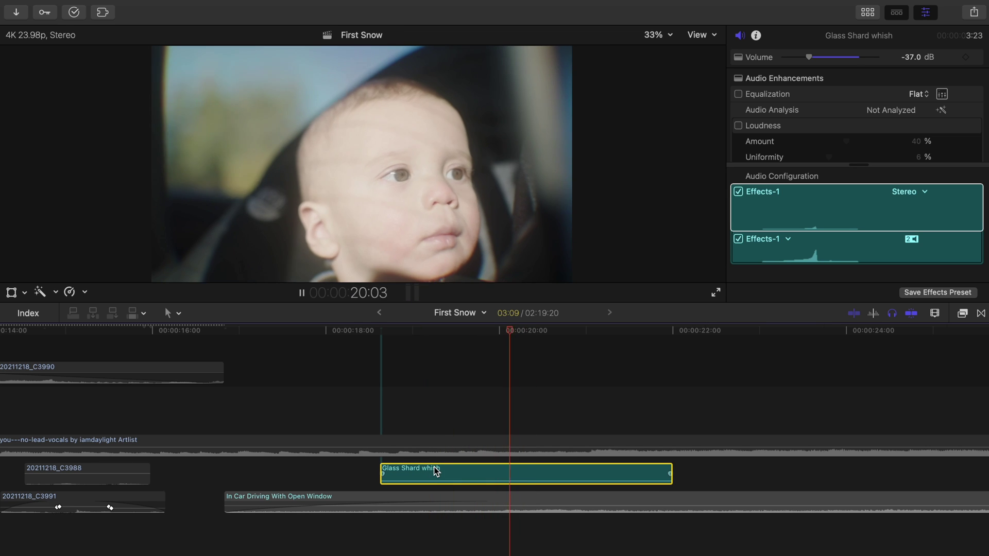
key(space)
click(389, 468)
key(space)
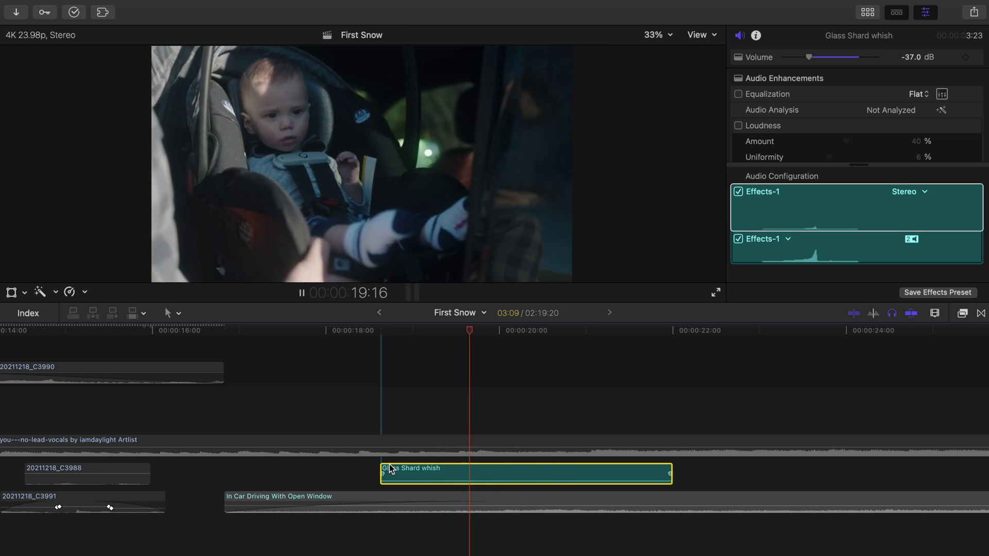
key(space)
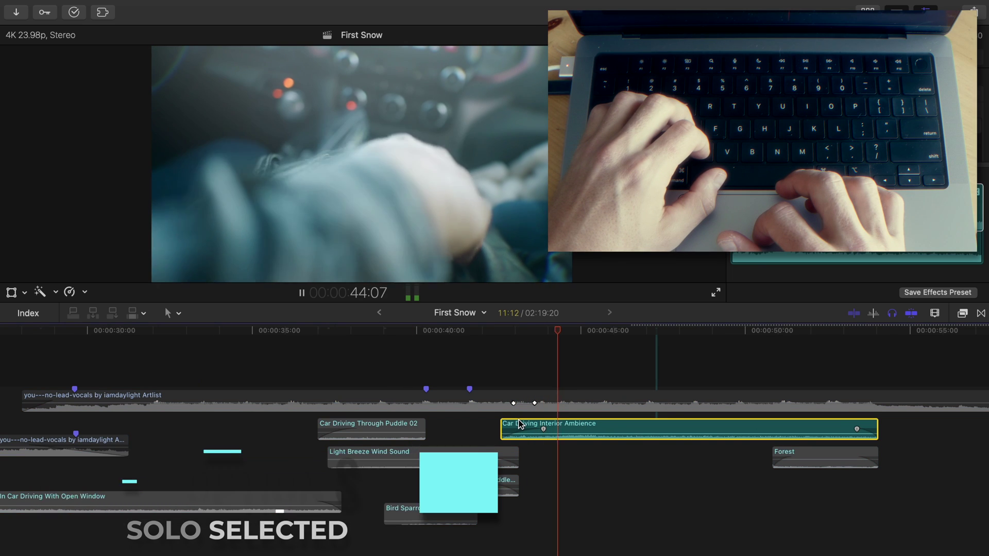
- Toggle solo with C, ending with Car Driving Through Puddle 02 soloed
key(c)
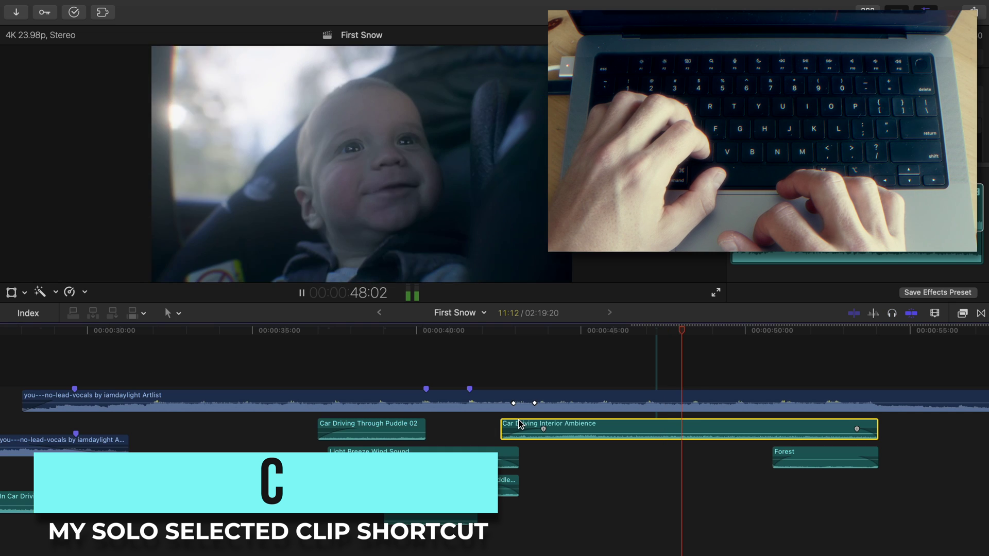
key(c)
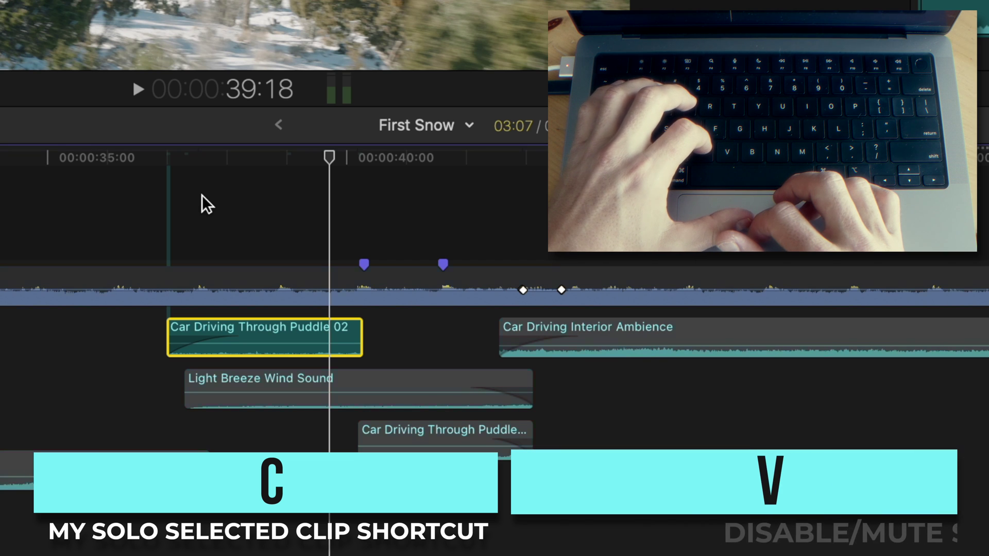
key(c)
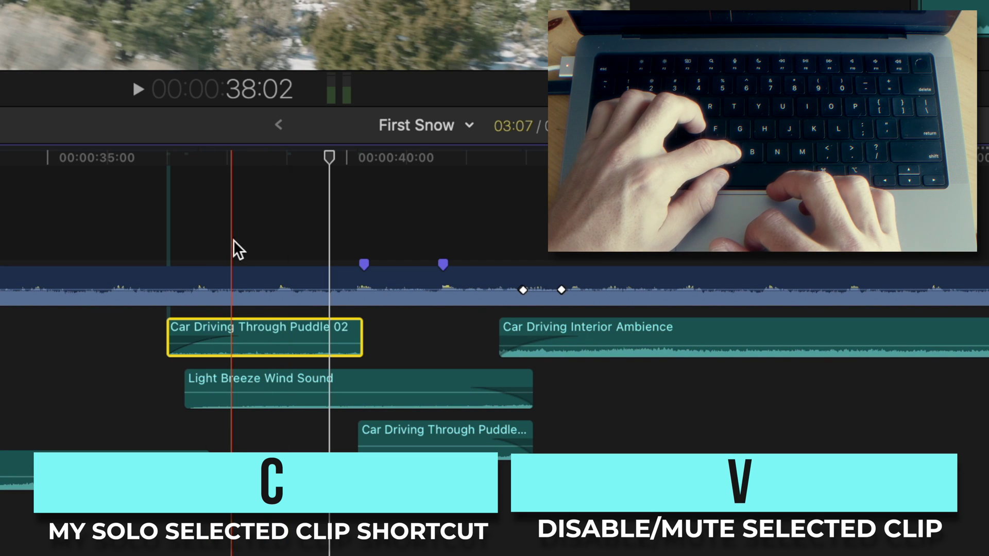
- Disable and re-enable Car Driving Through Puddle 02 with V, then turn solo off
key(v)
key(v)
key(v)
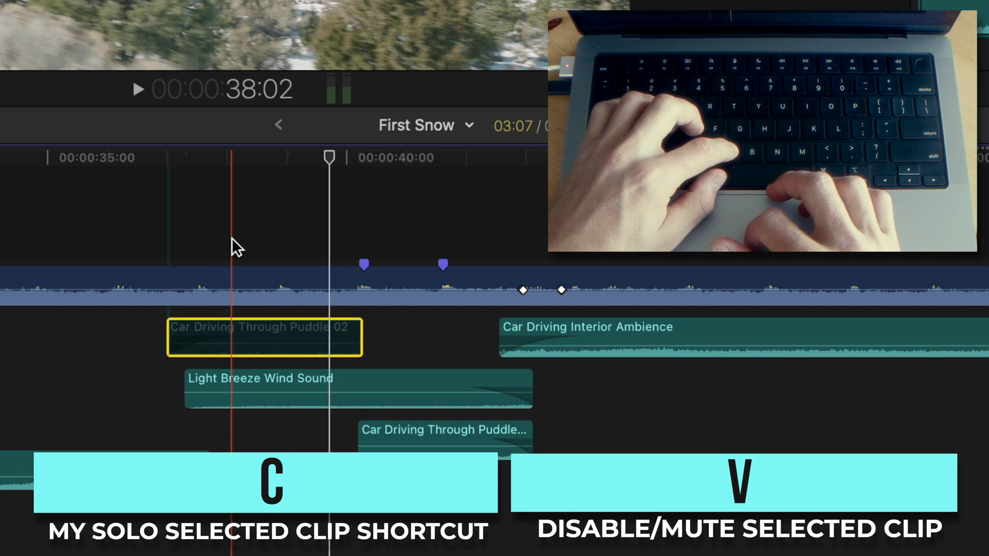
key(v)
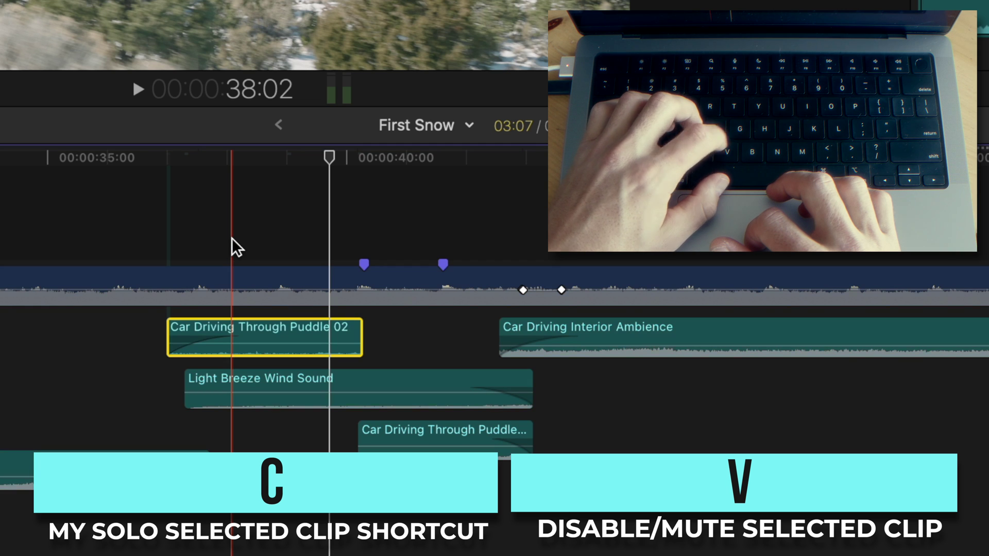
key(v)
key(v)
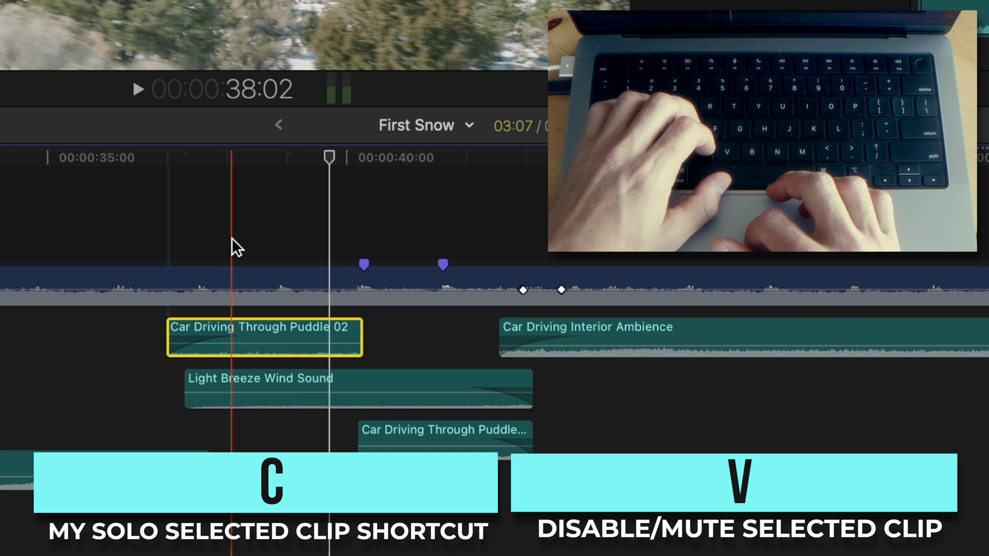
key(c)
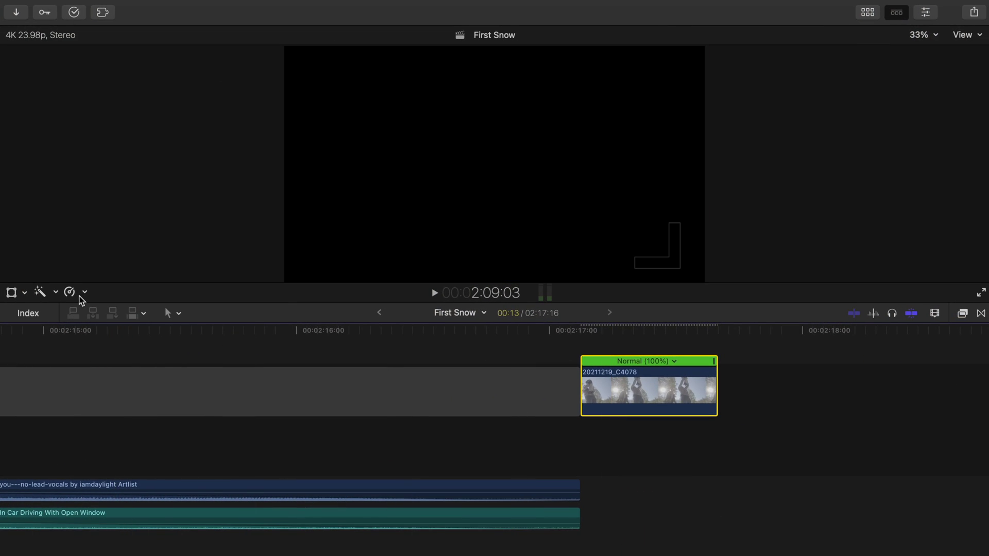
click(83, 294)
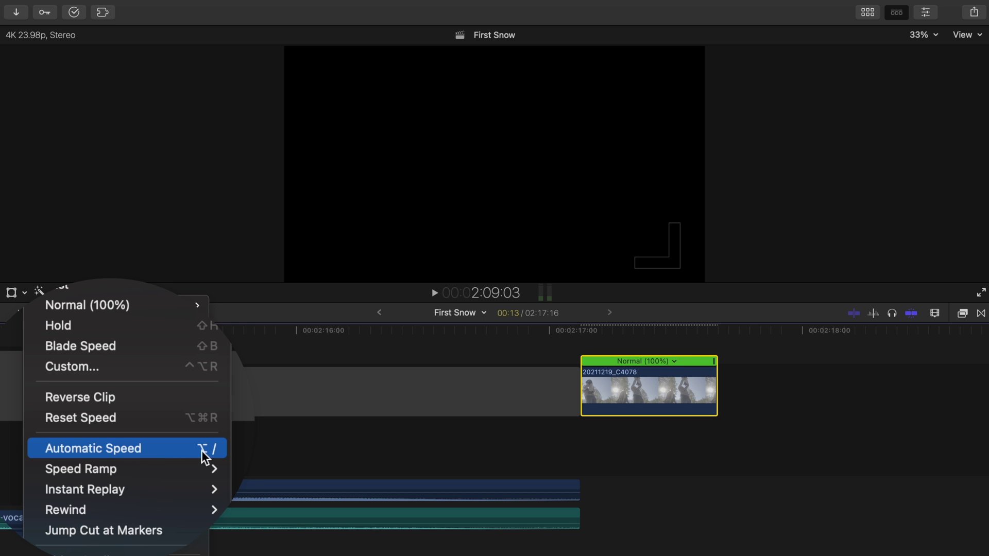
click(623, 396)
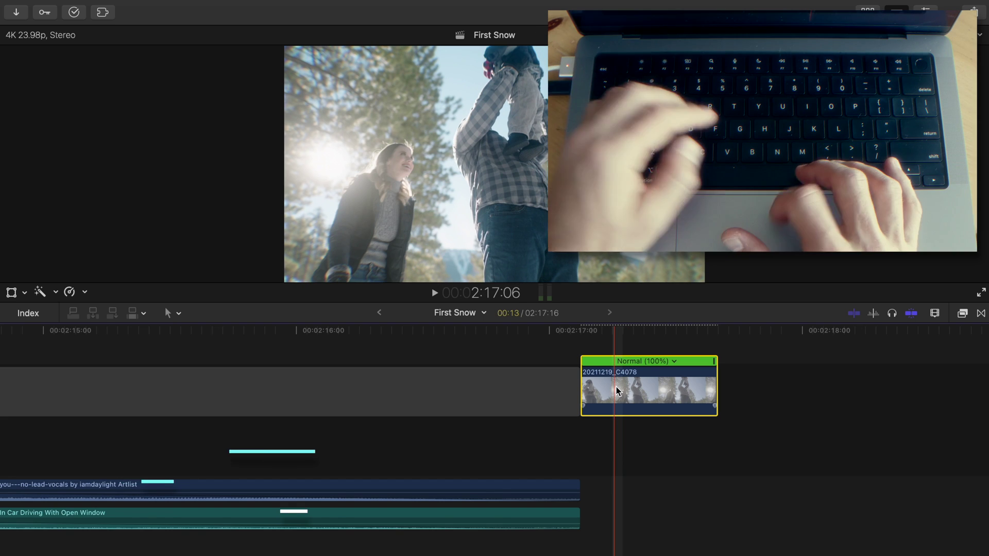
- Apply automatic speed to C4078 (Slow 20%), then to C4085, C4022 and C4018 (Slow 40%)
key(alt+slash)
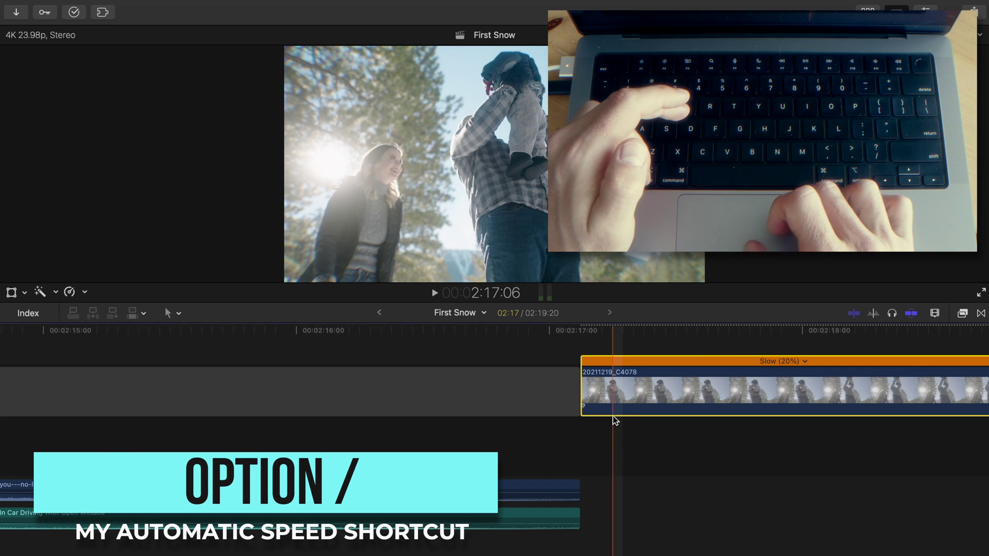
key(super+minus)
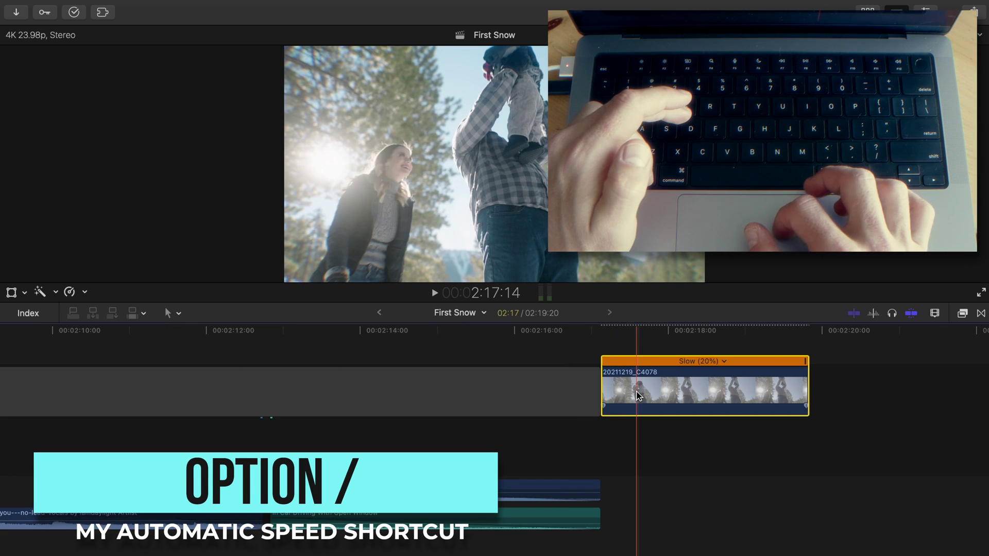
scroll(636, 396, left, 2)
scroll(637, 396, left, 4)
scroll(639, 396, left, 3)
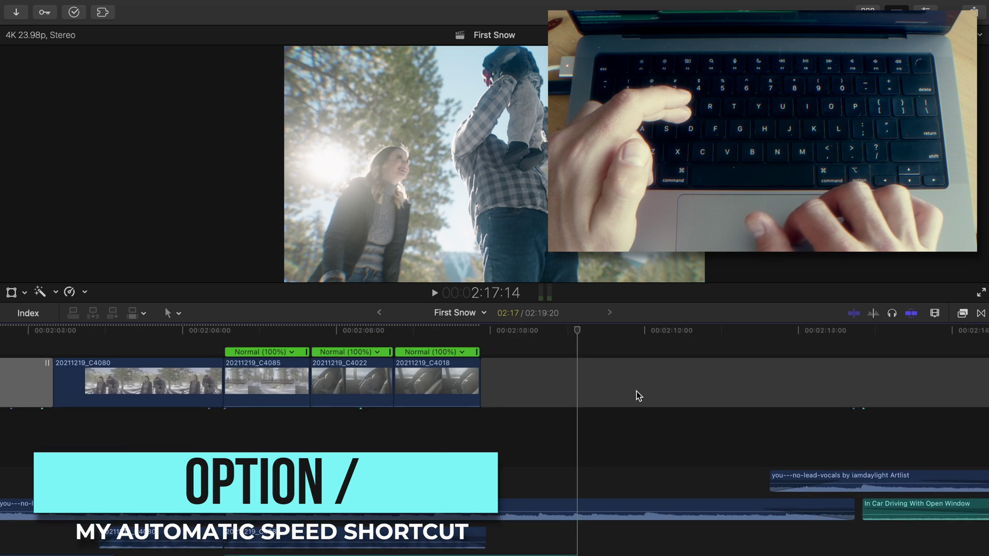
scroll(627, 394, left, 3)
drag(511, 344, 334, 390)
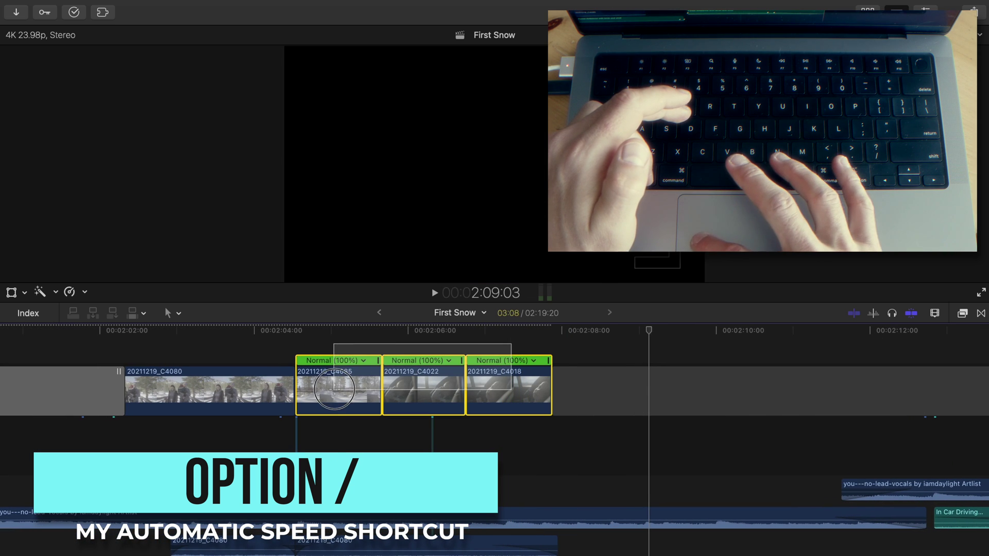
key(alt+slash)
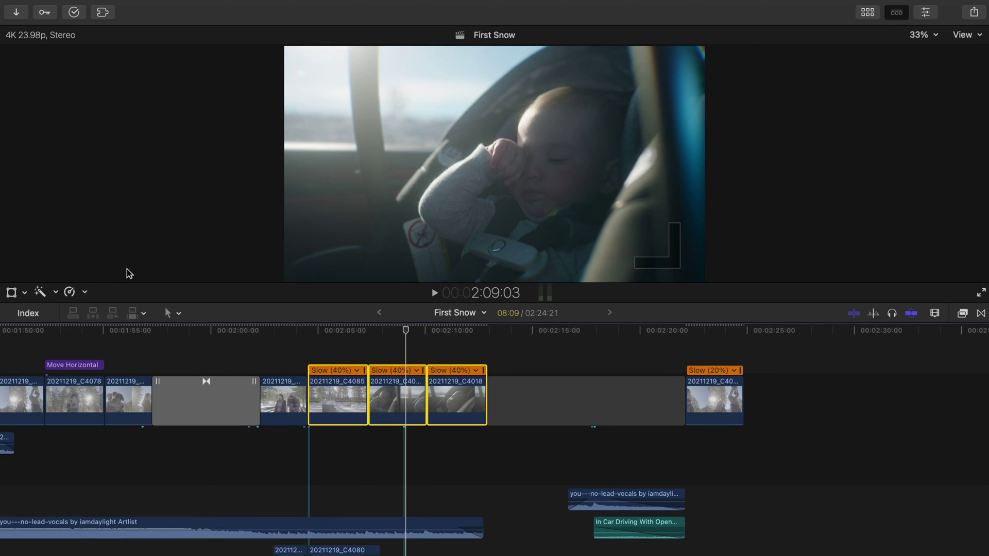
click(84, 292)
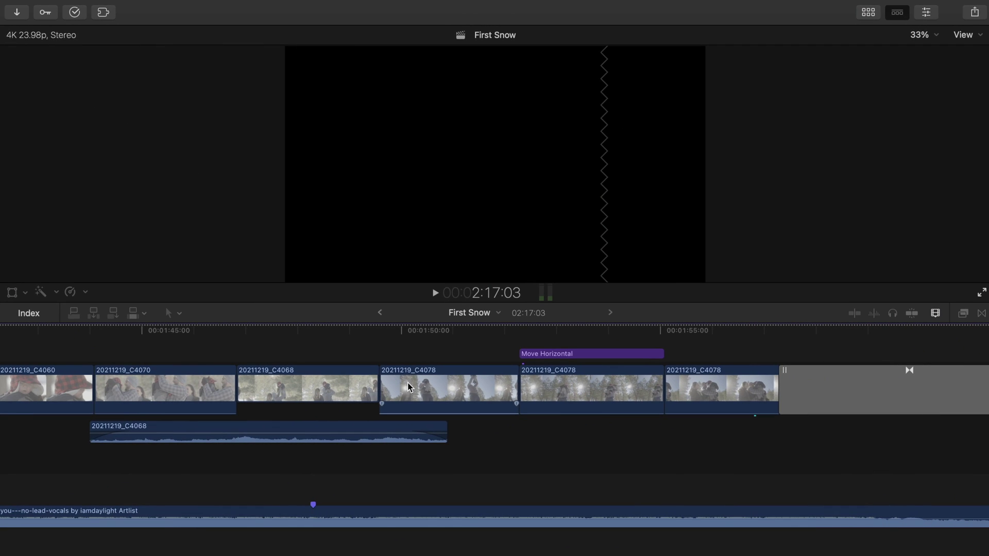
key(s)
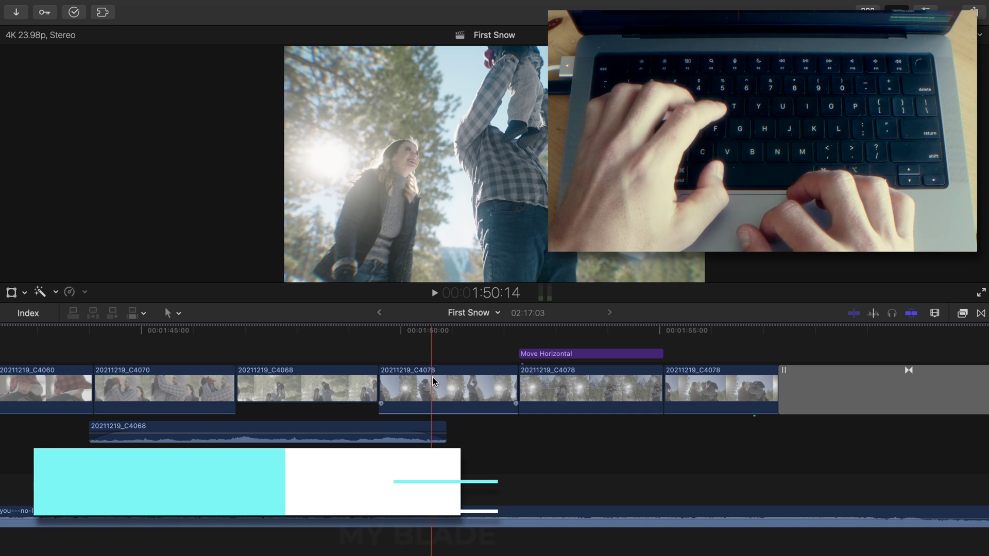
key(b)
key(b)
key(b)
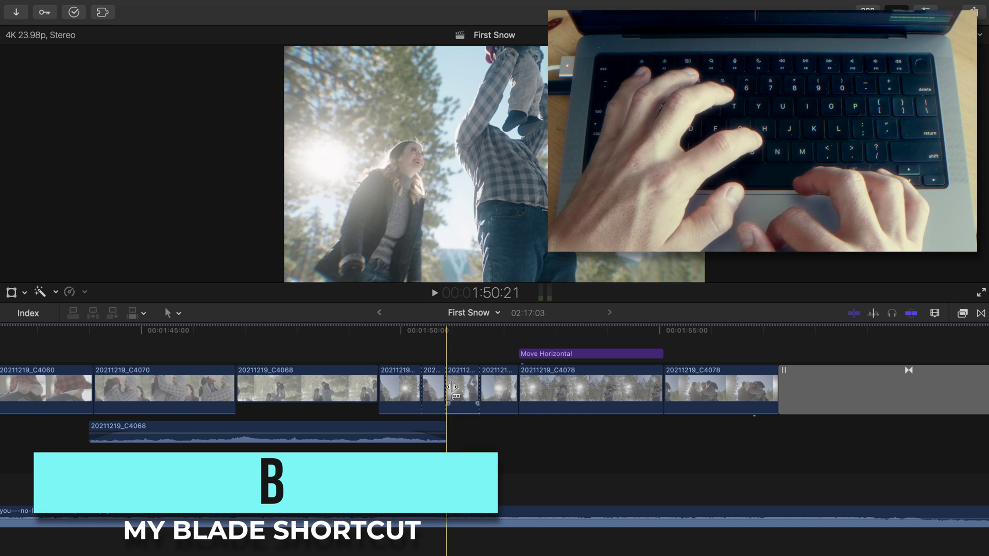
key(b)
key(b)
key(b)
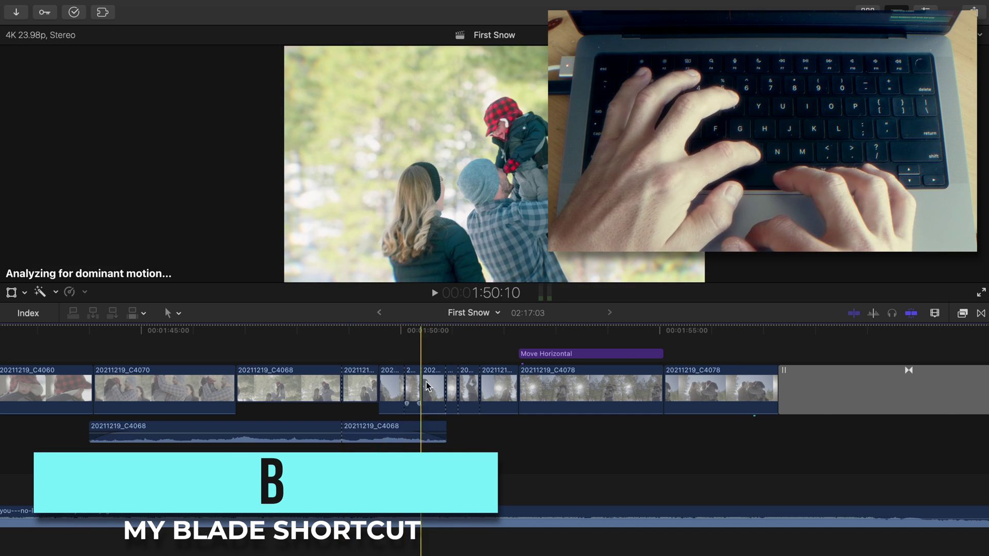
key(b)
key(b)
key(b)
key(b)
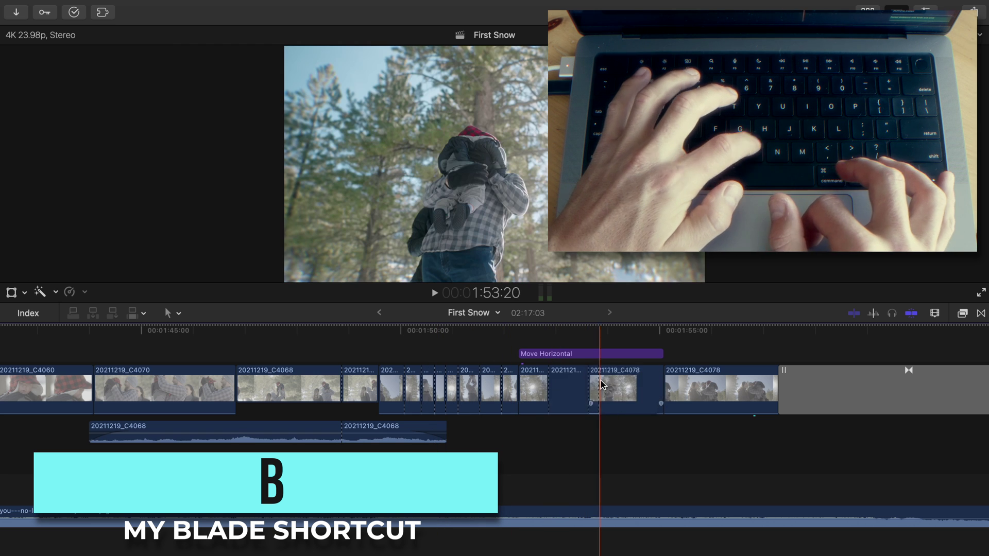
key(space)
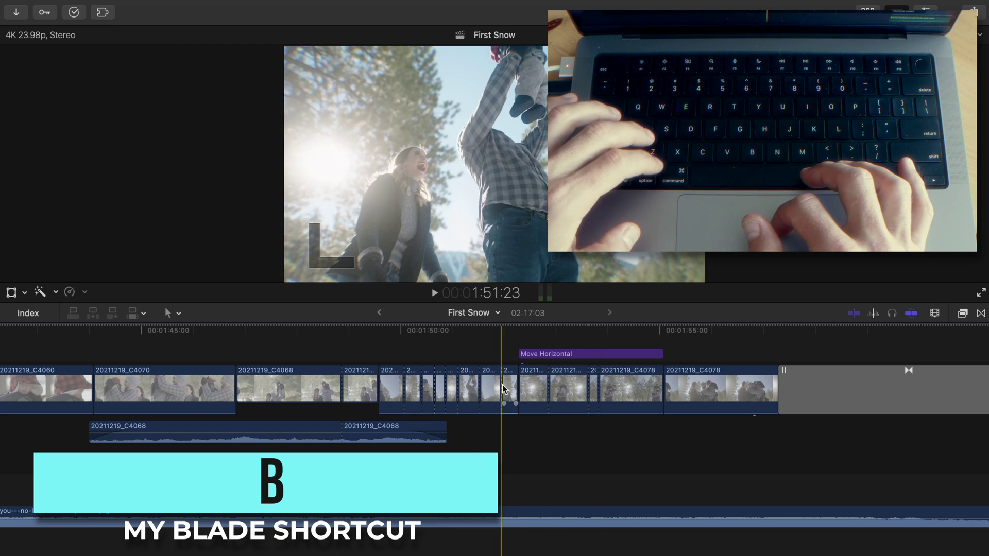
key(ctrl+z)
key(ctrl+z)
key(ctrl+z)
key(ctrl+z)
key(ctrl+z)
key(ctrl+z)
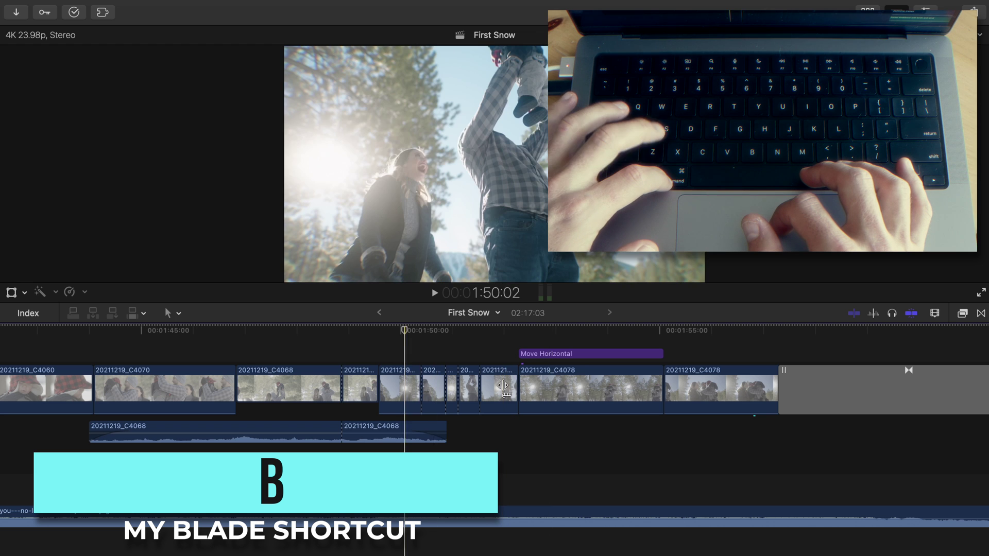
key(ctrl+z)
key(ctrl+z)
key(ctrl+z)
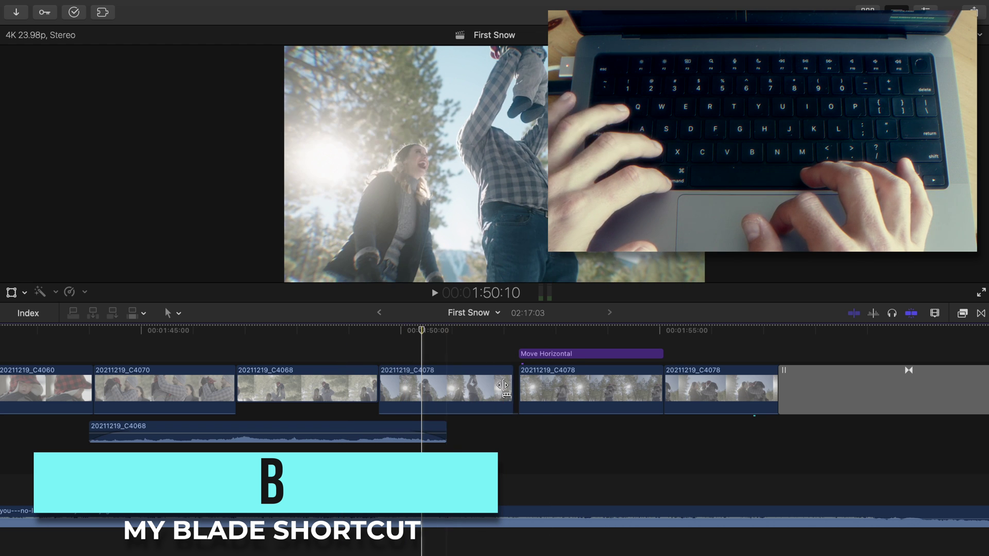
key(ctrl+z)
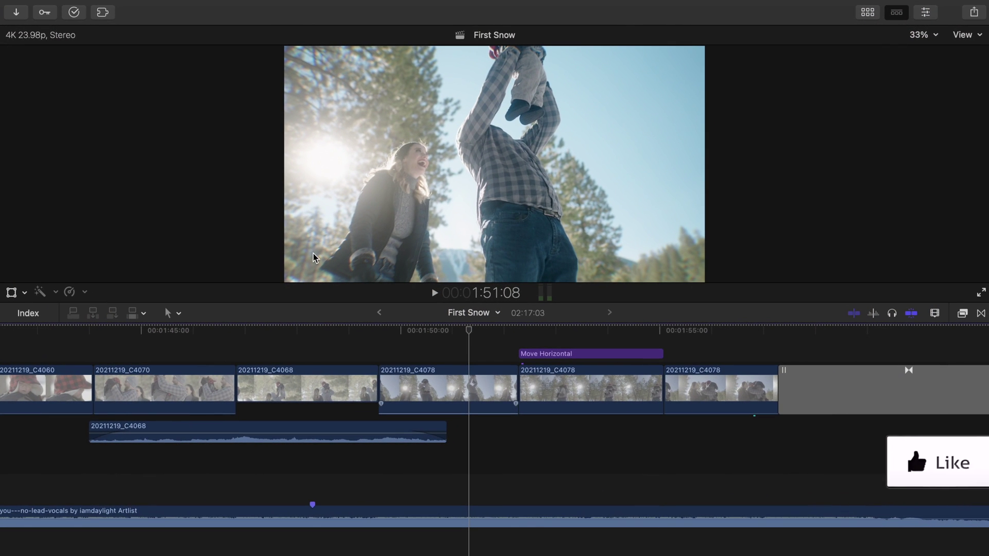
- Duplicate the Default command set in the Command Editor and confirm the new set's name
key(alt+super+k)
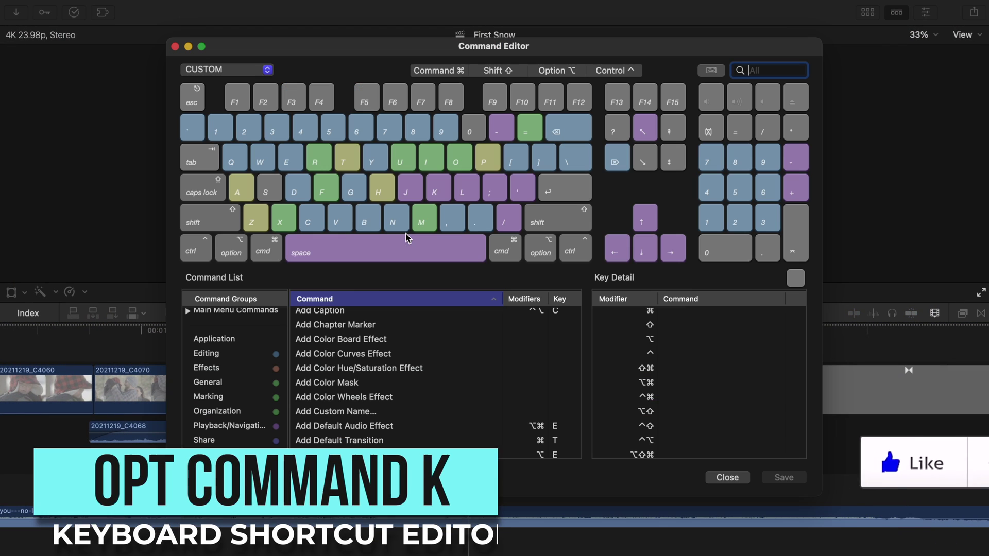
click(263, 71)
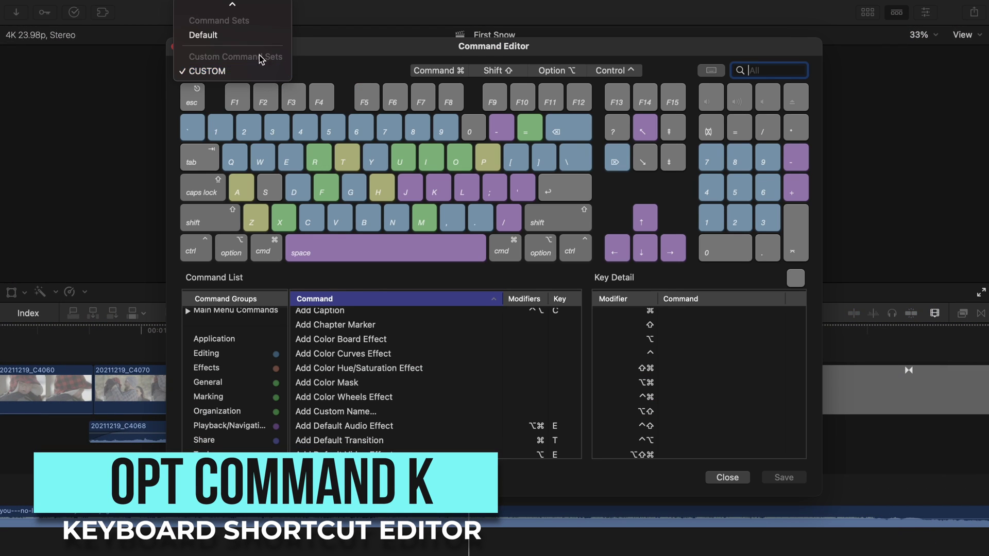
click(252, 36)
click(244, 70)
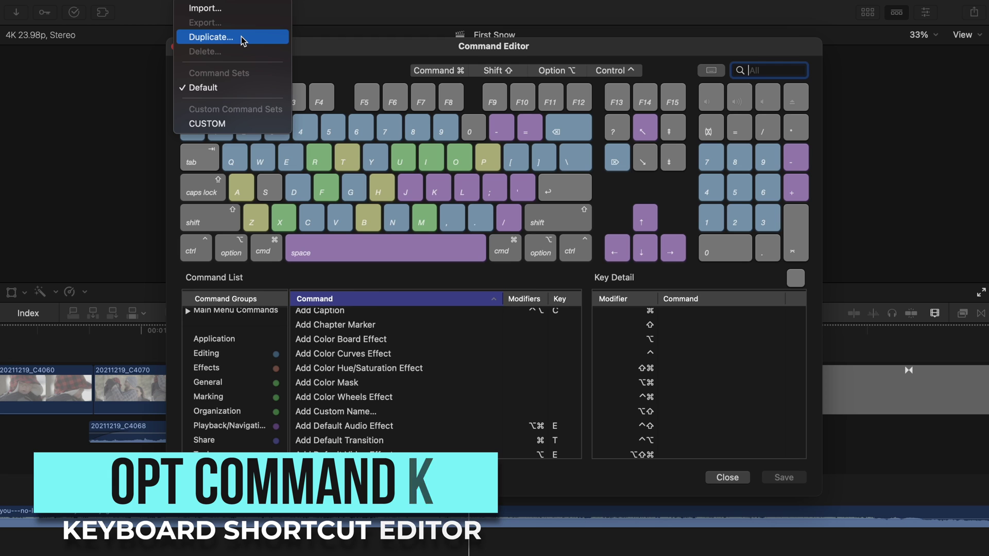
click(241, 37)
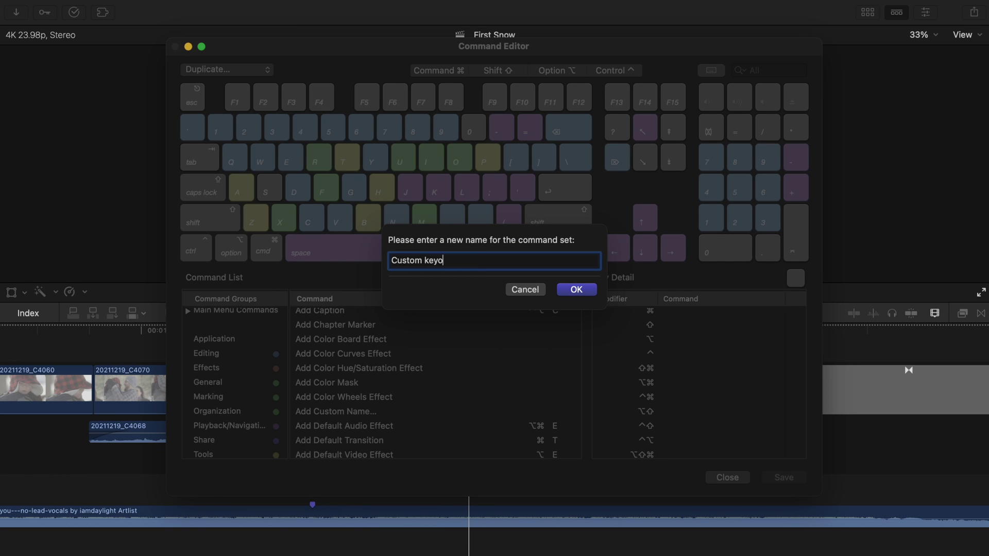
key(Return)
text(solo)
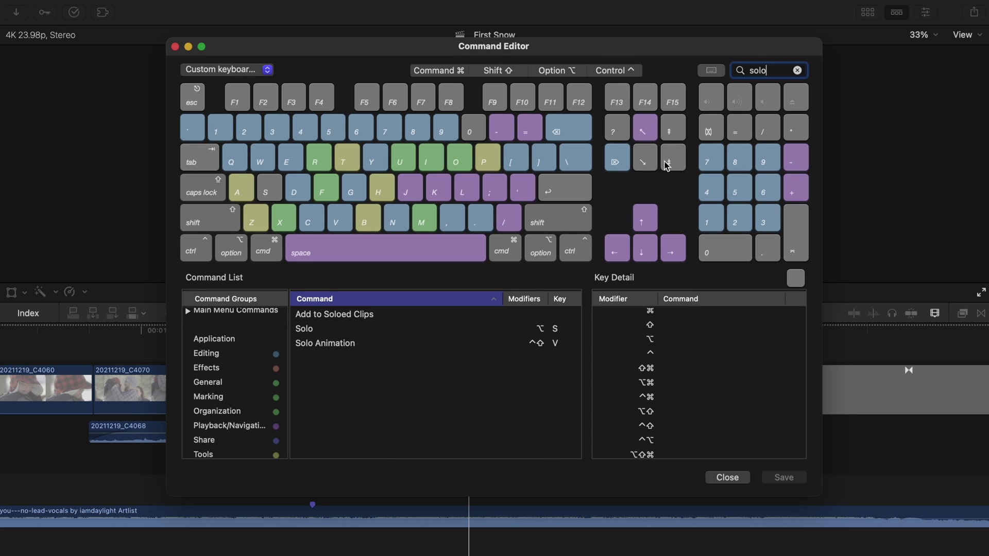
- Assign C to Solo, taking it from Select Clip, and delete Solo's original ⌥S shortcut
click(349, 336)
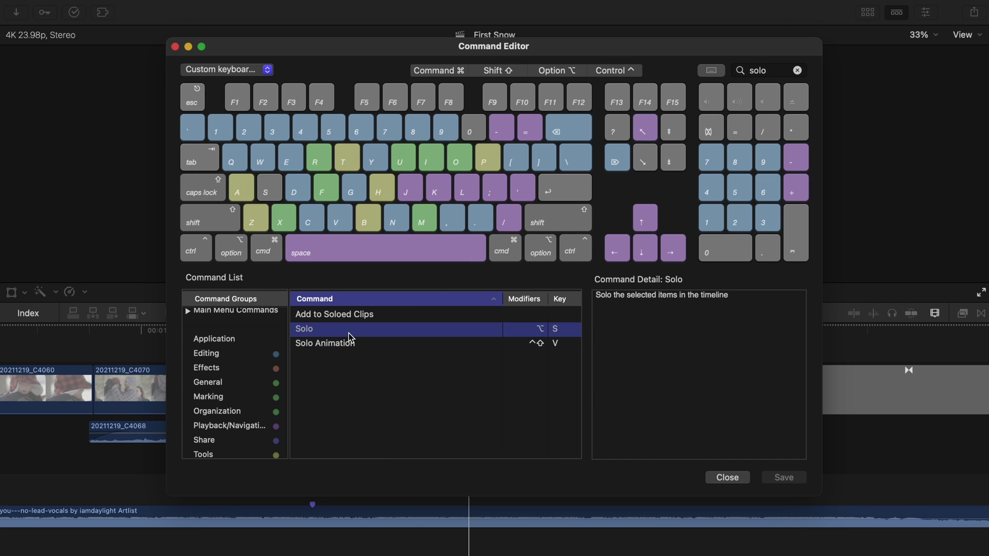
key(c)
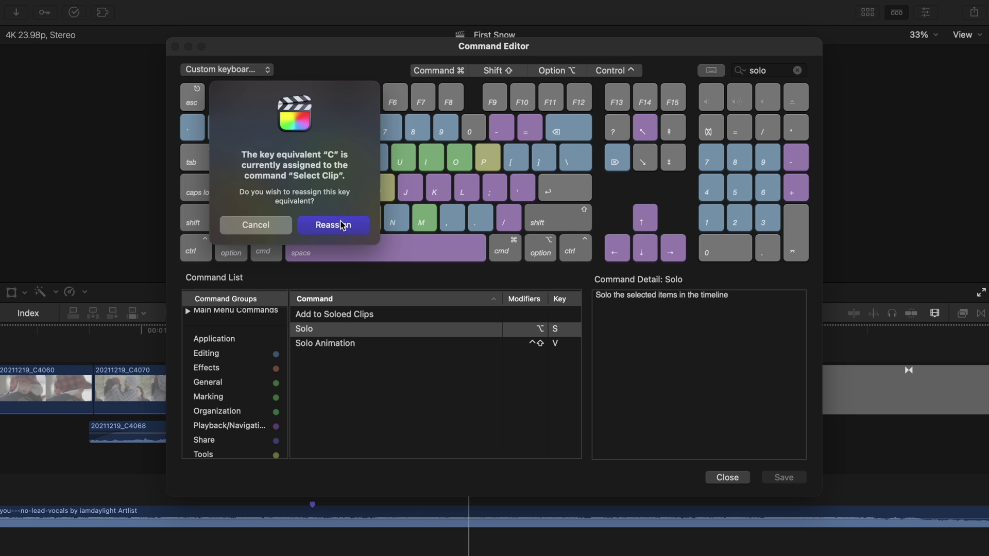
click(333, 231)
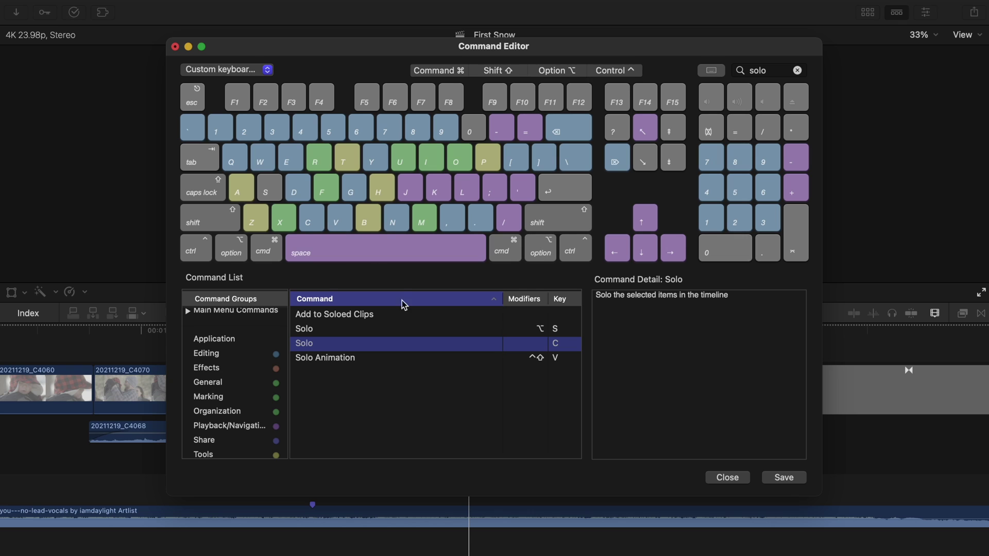
click(369, 331)
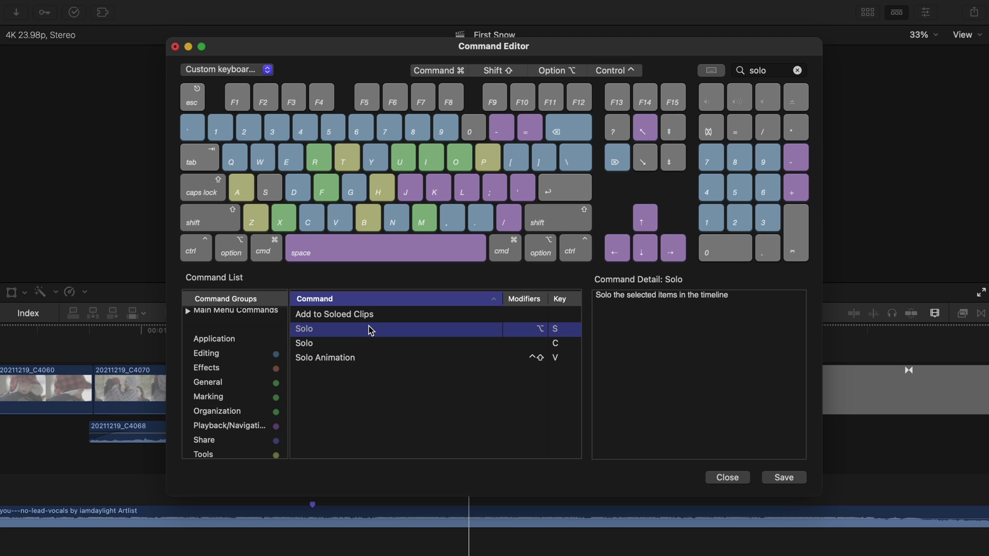
key(Delete)
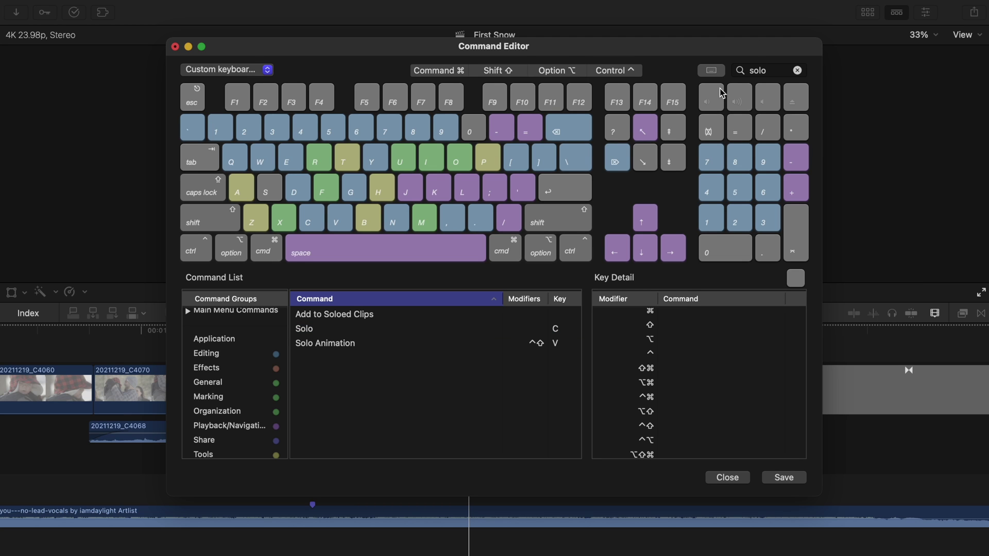
- Give Automatic Speed the Option-/ shortcut, then clear the command search
click(799, 71)
text(automatic)
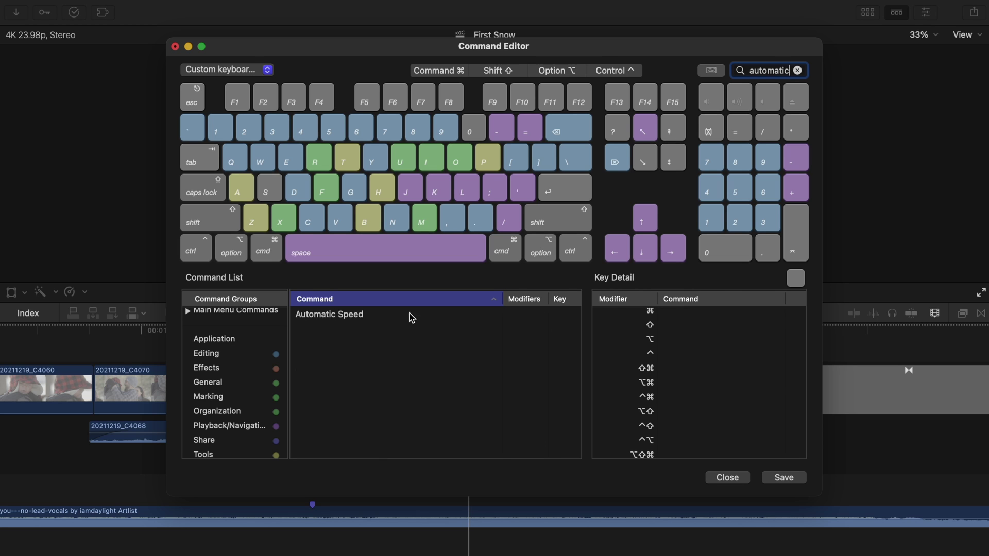
click(404, 316)
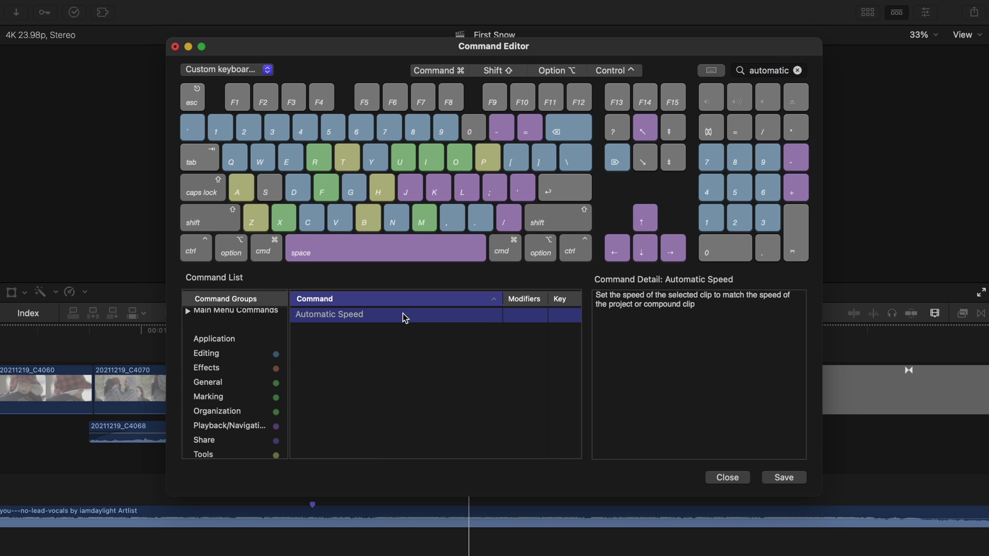
key(alt+slash)
click(798, 70)
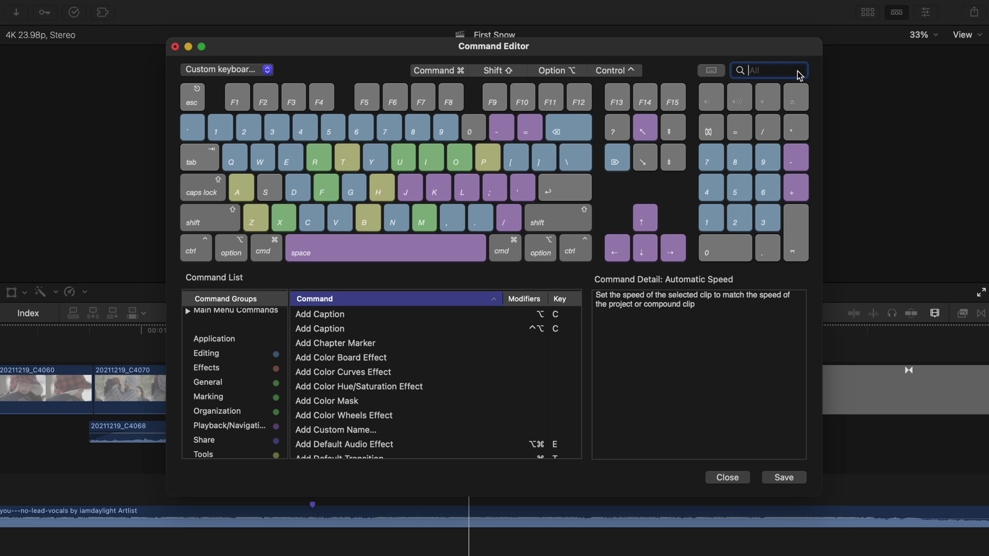
text(blade)
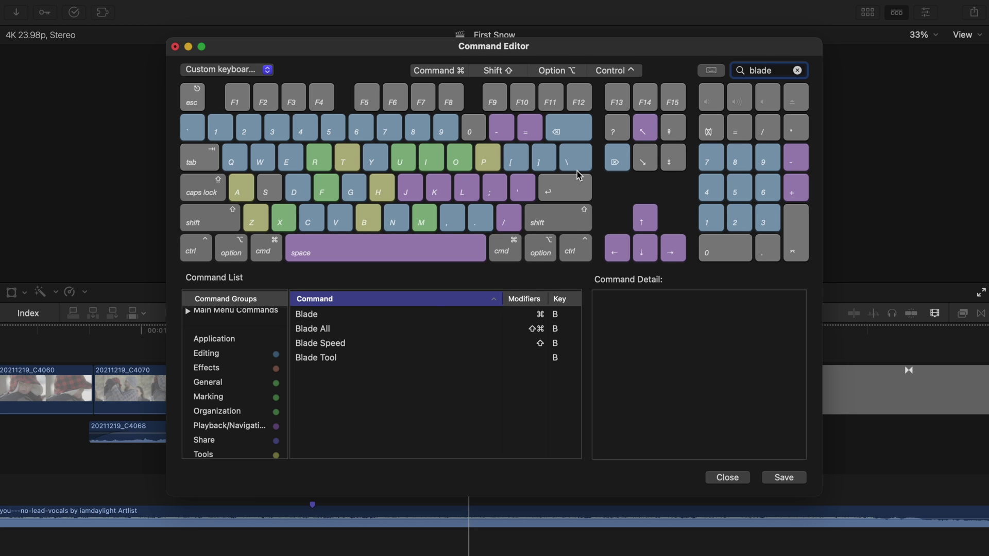
- Move B from Blade Tool to Blade, delete Blade's ⌘B, and give Blade Tool Command-B
click(403, 314)
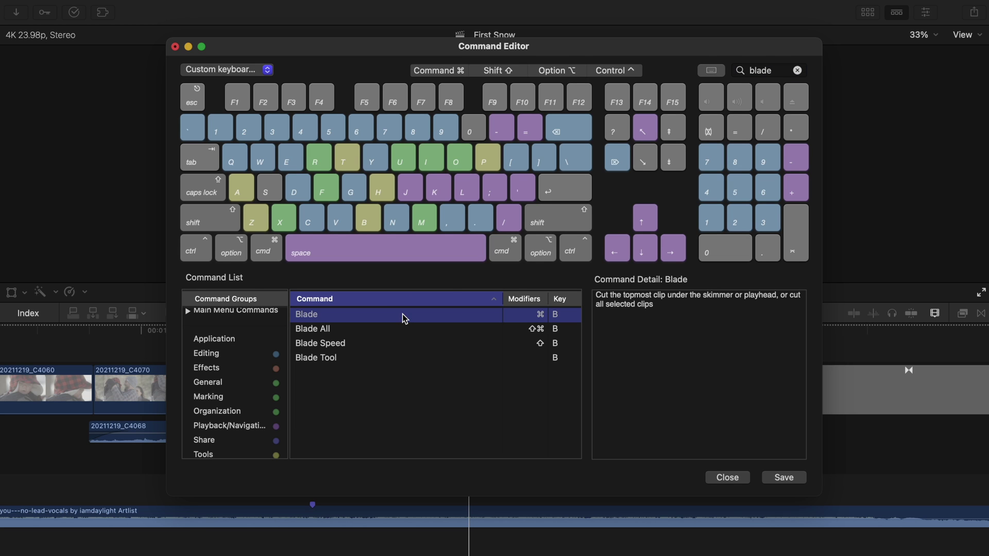
key(b)
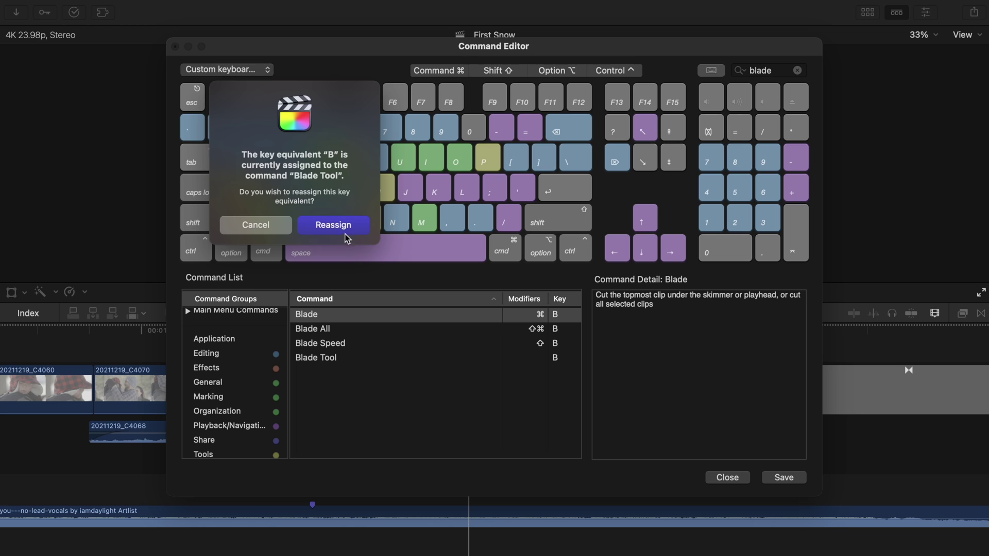
click(341, 227)
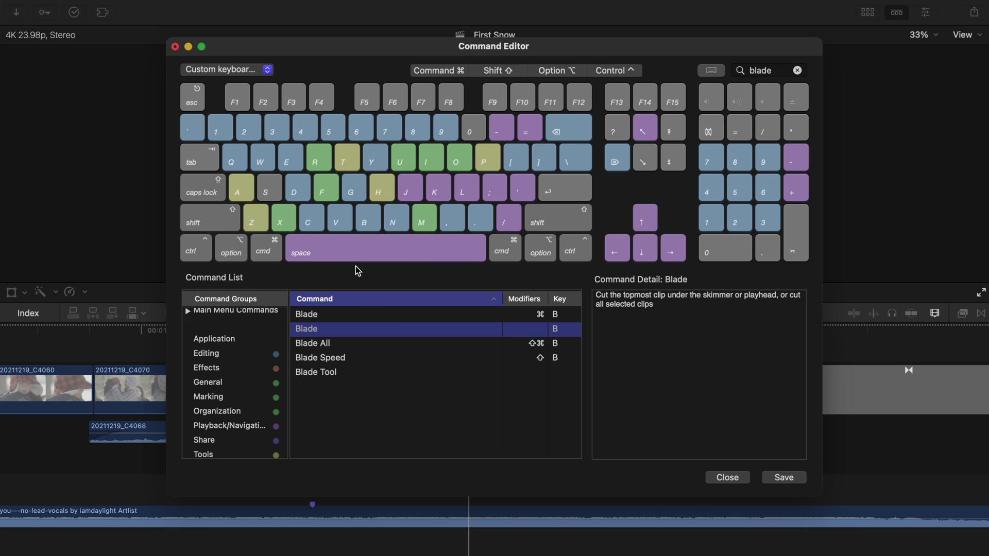
click(360, 316)
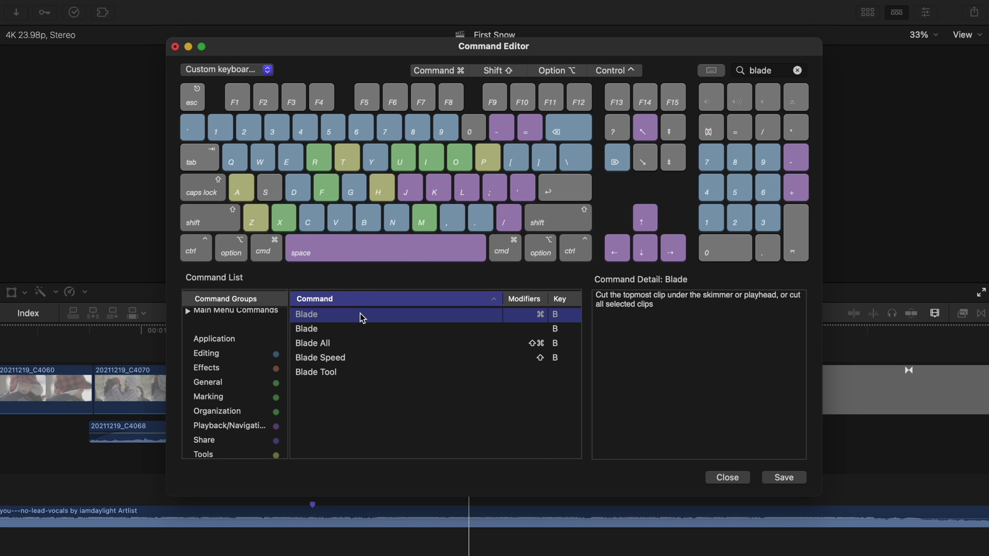
key(Delete)
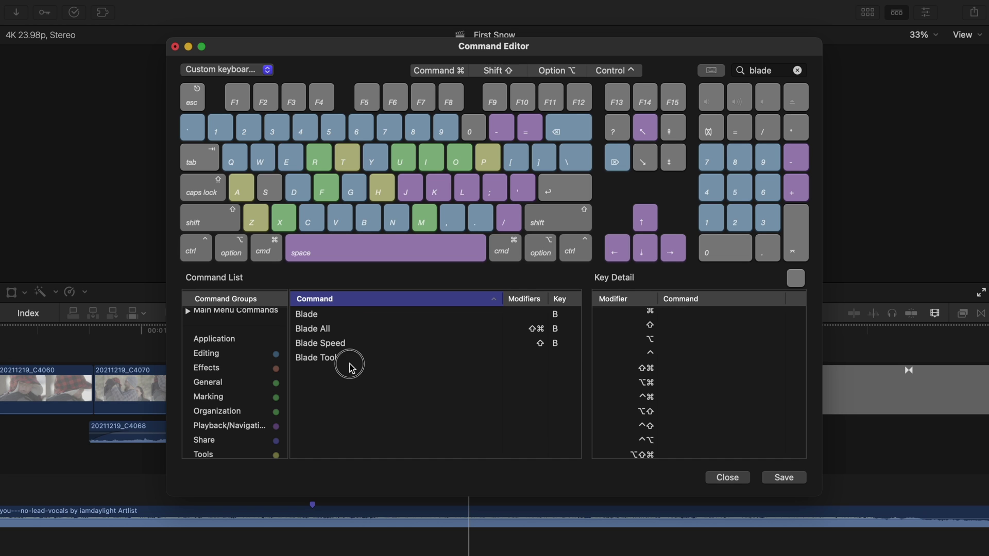
click(349, 369)
key(super+b)
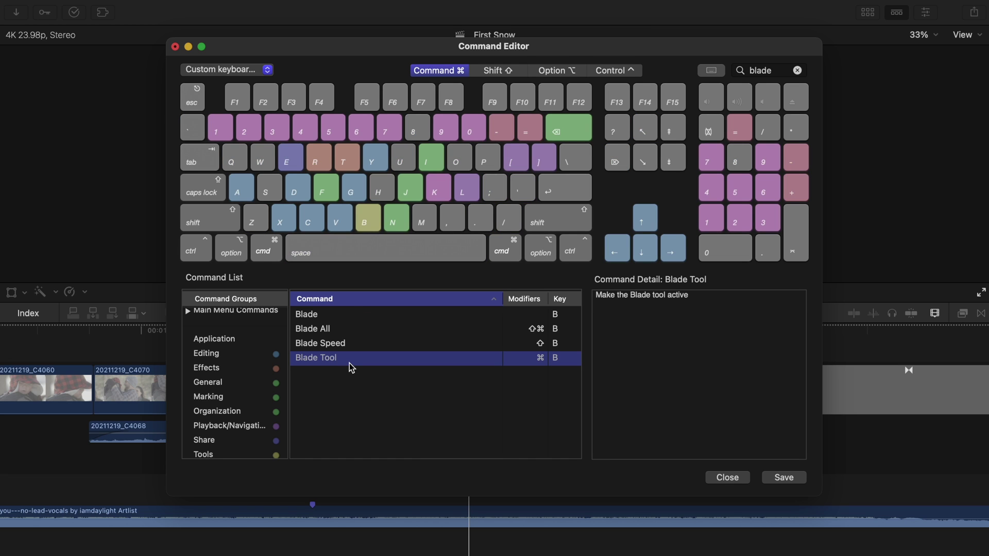